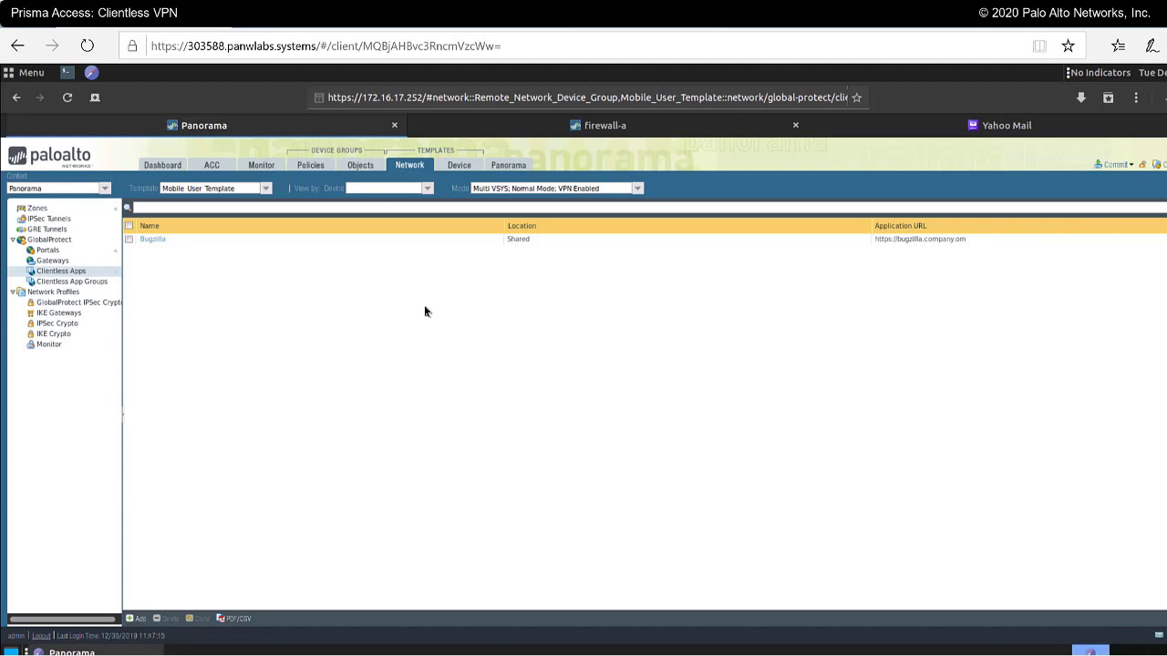
Refresh the Network page and open the Bugzilla clientless app's settings.
click(404, 167)
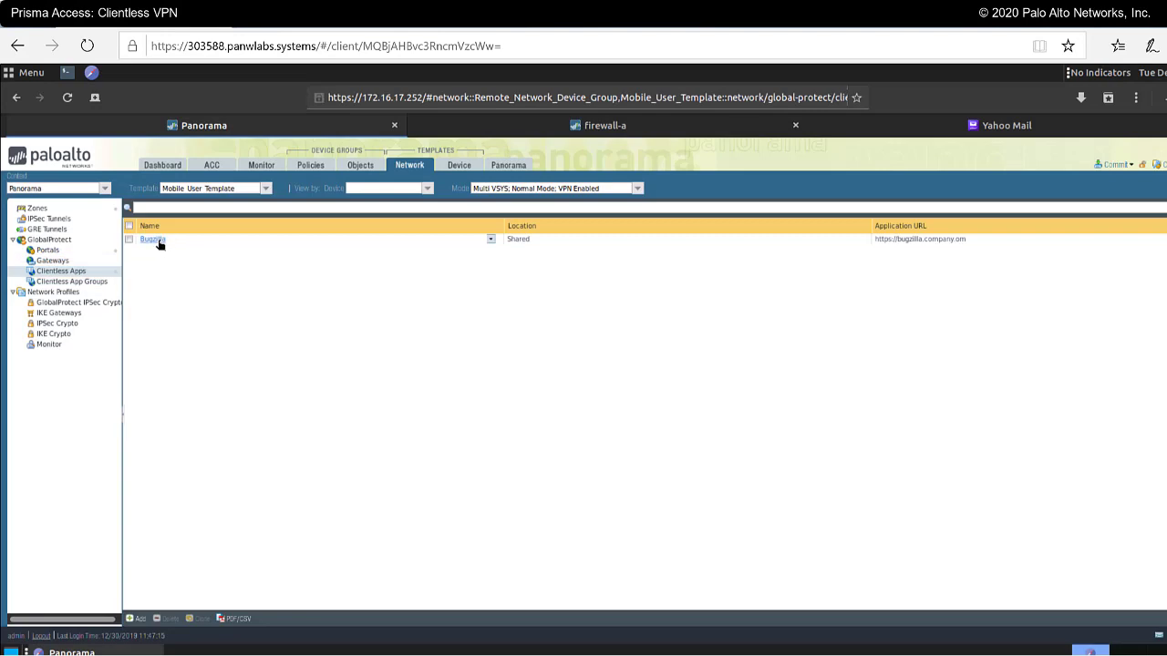
click(156, 240)
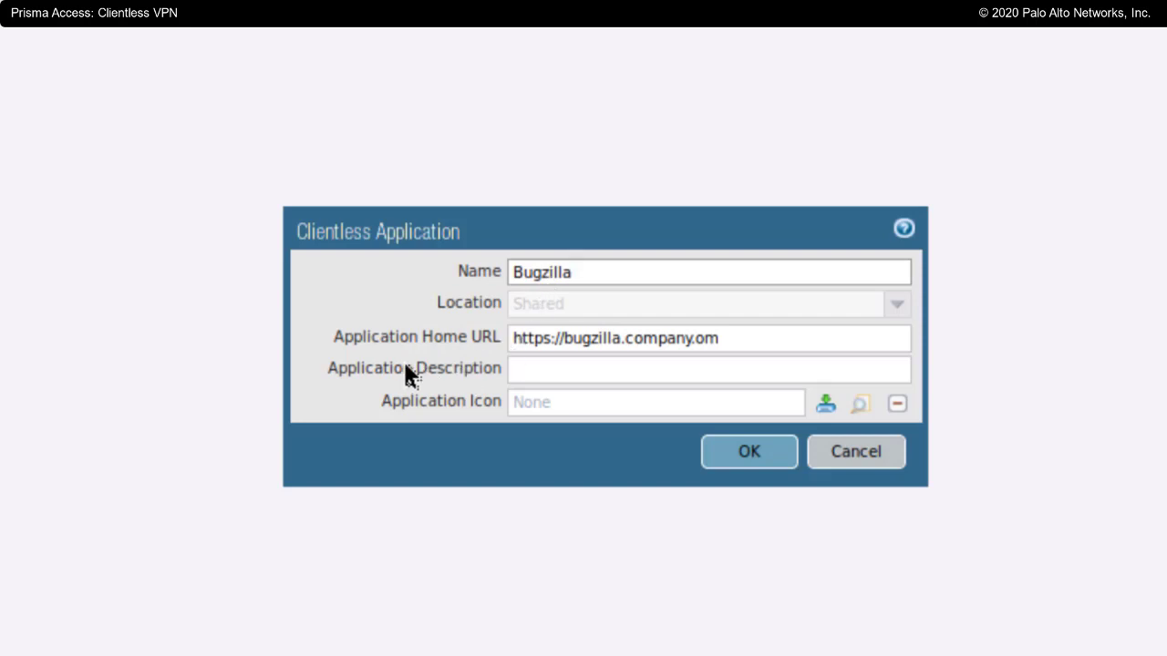
click(603, 374)
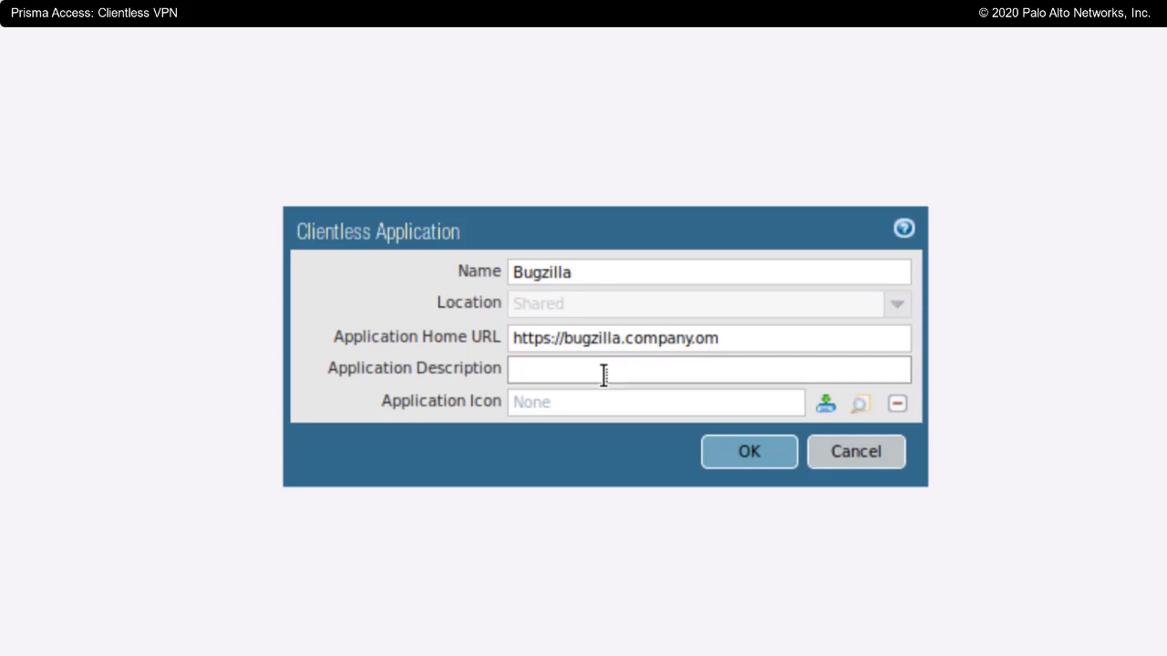
click(699, 337)
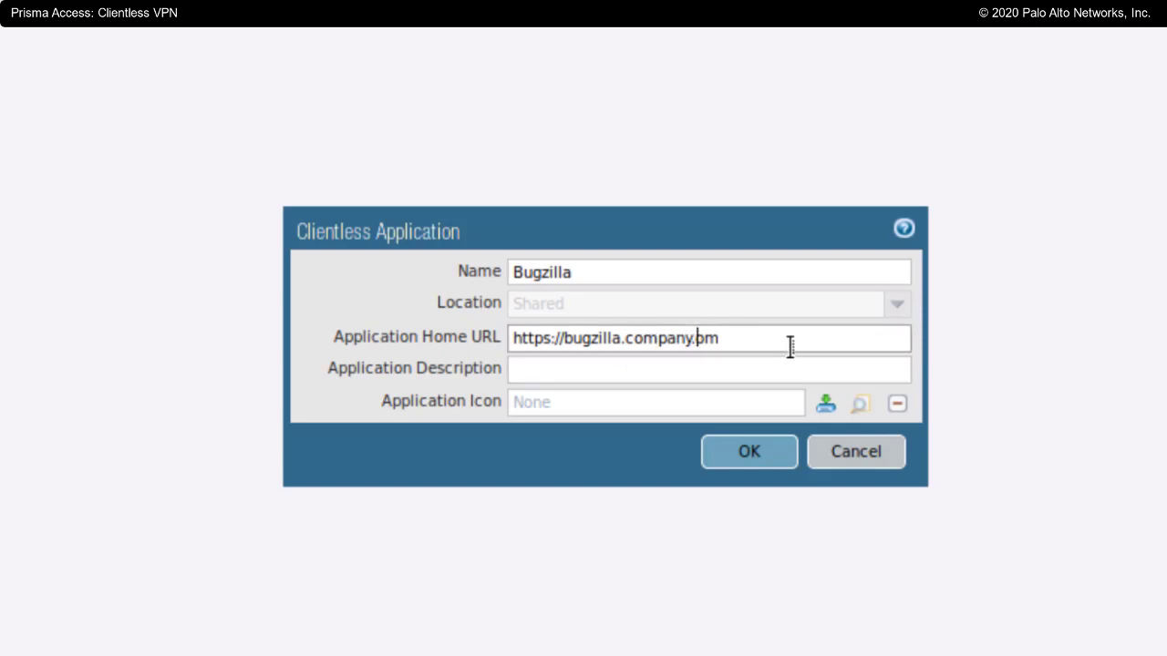
text(c)
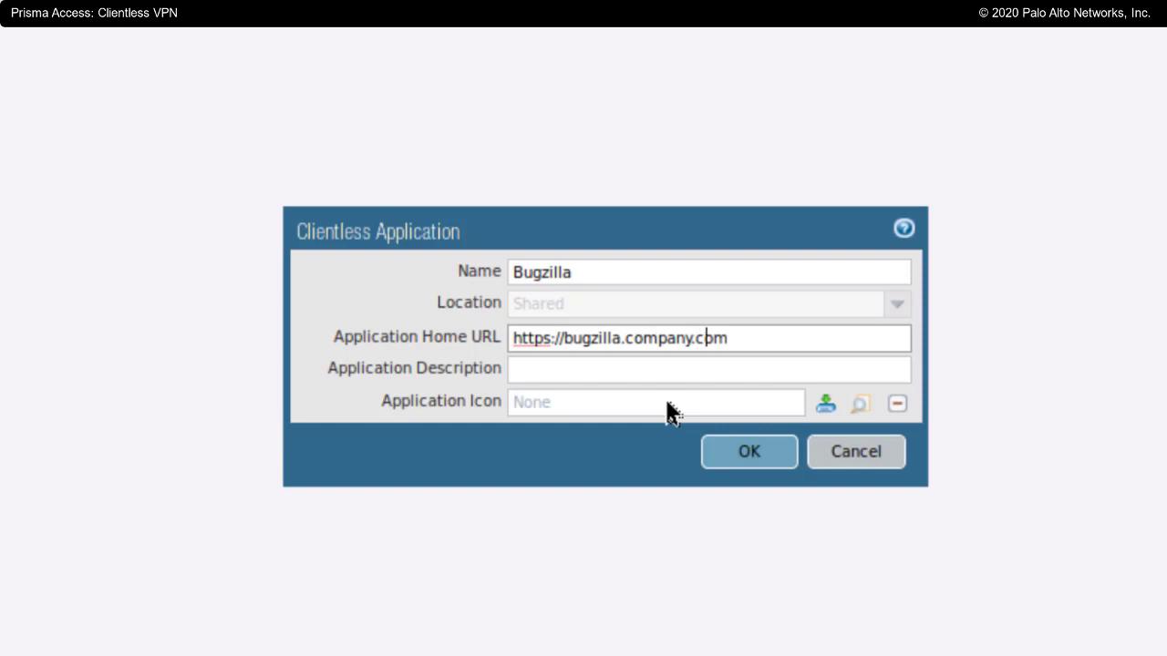
Save the corrected Bugzilla app, then open GlobalProtect_Portal from the Portals list.
click(751, 472)
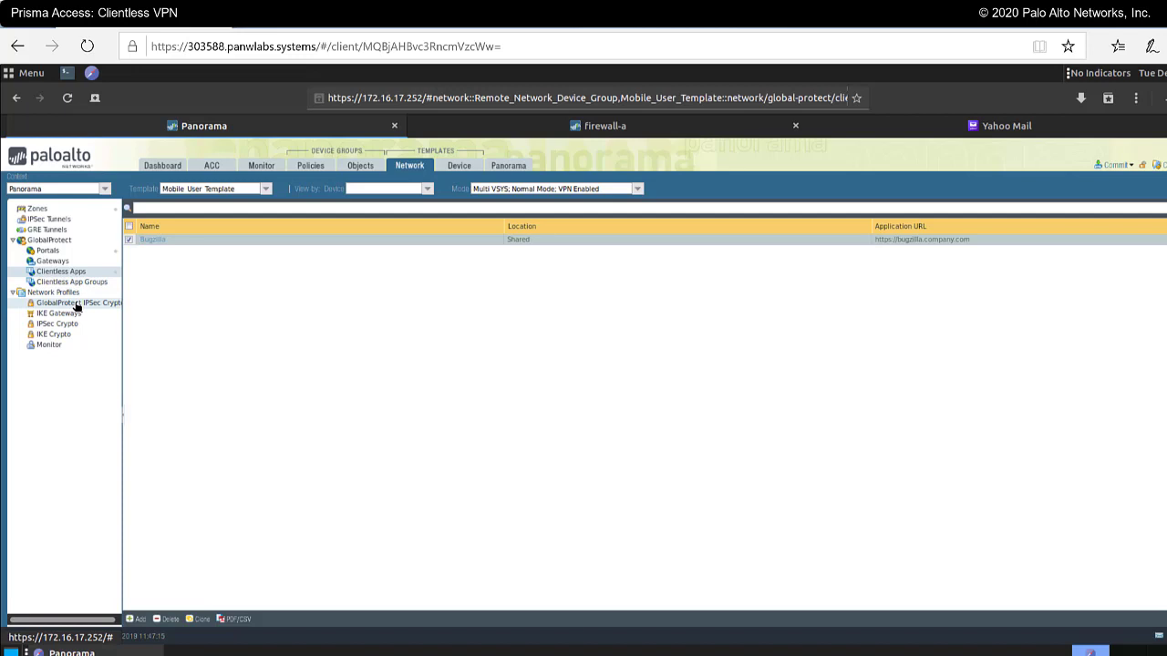
click(51, 252)
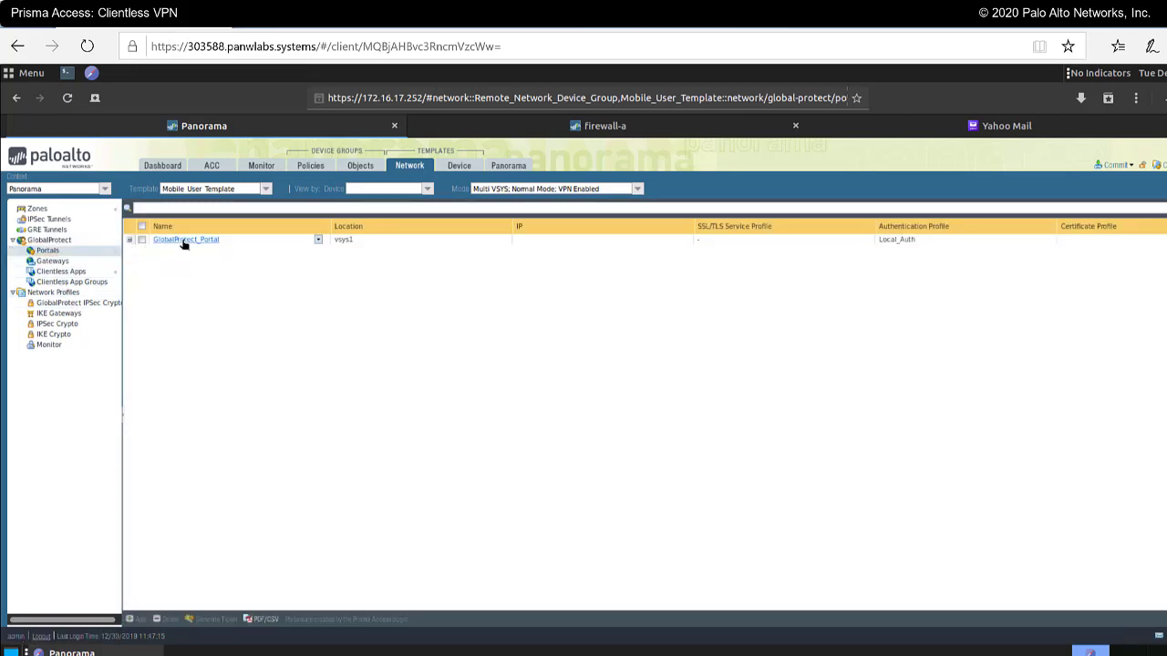
click(183, 241)
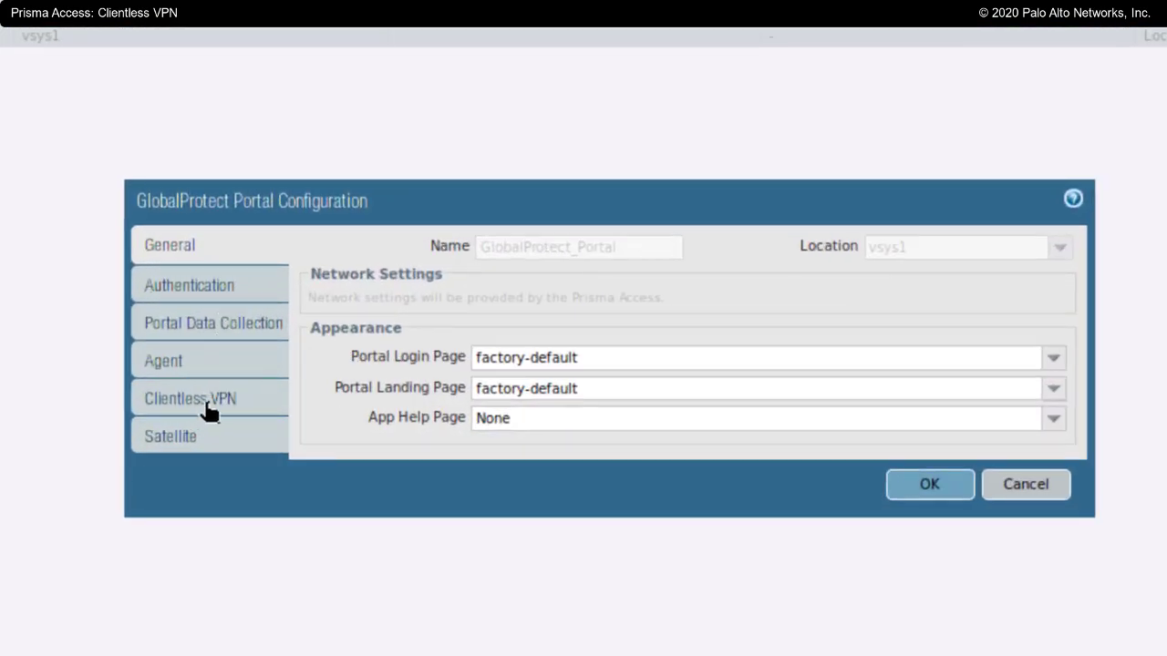
Show the portal's Clientless VPN settings with zone Access_to_RM_or_SN.
click(206, 408)
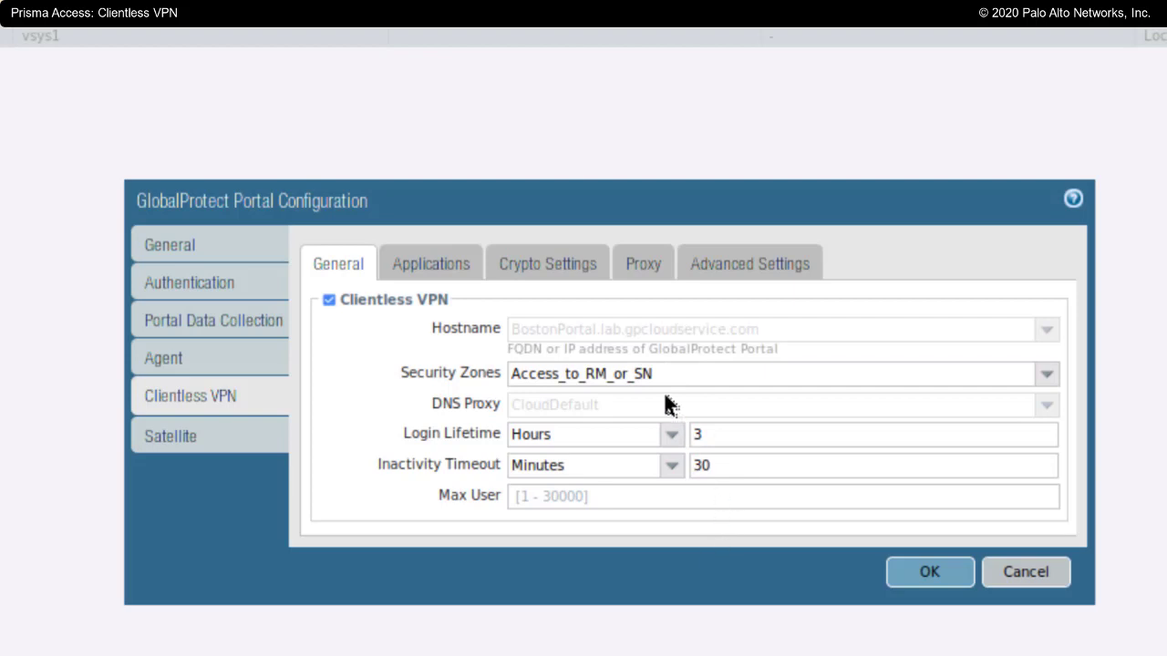
click(445, 276)
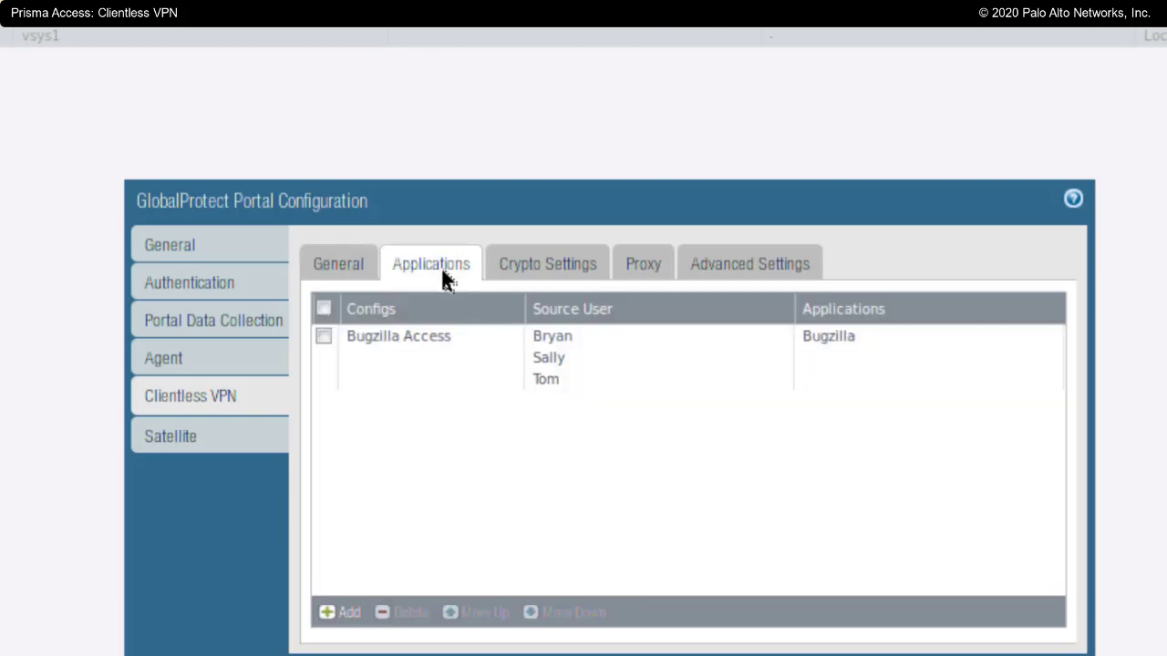
click(405, 338)
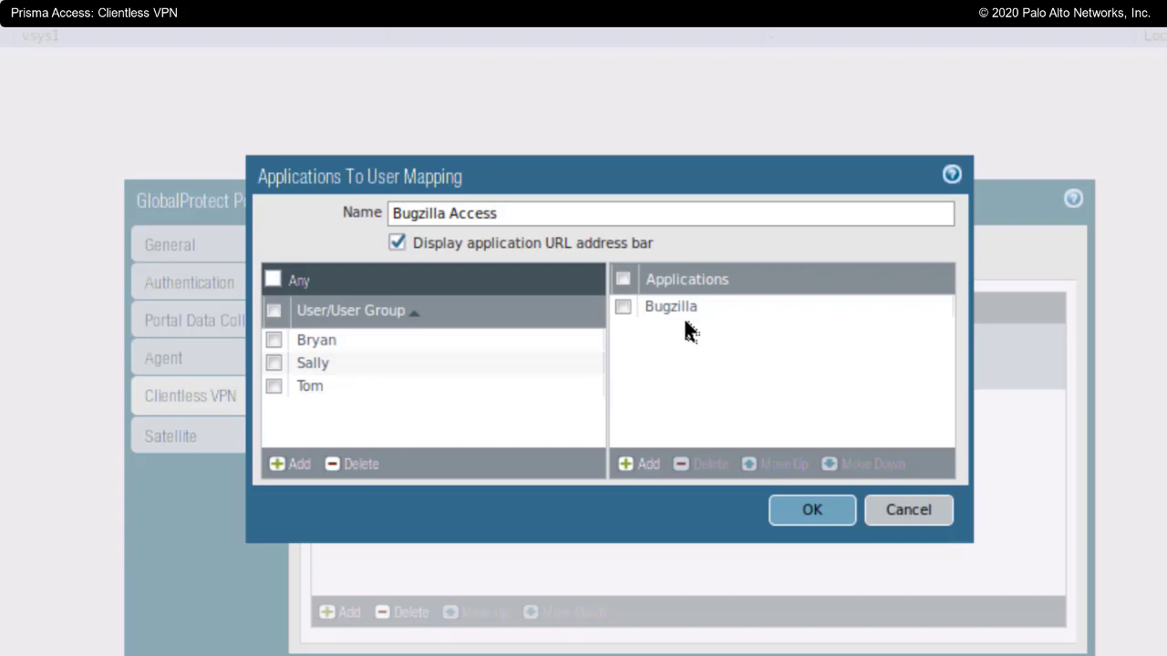
click(811, 511)
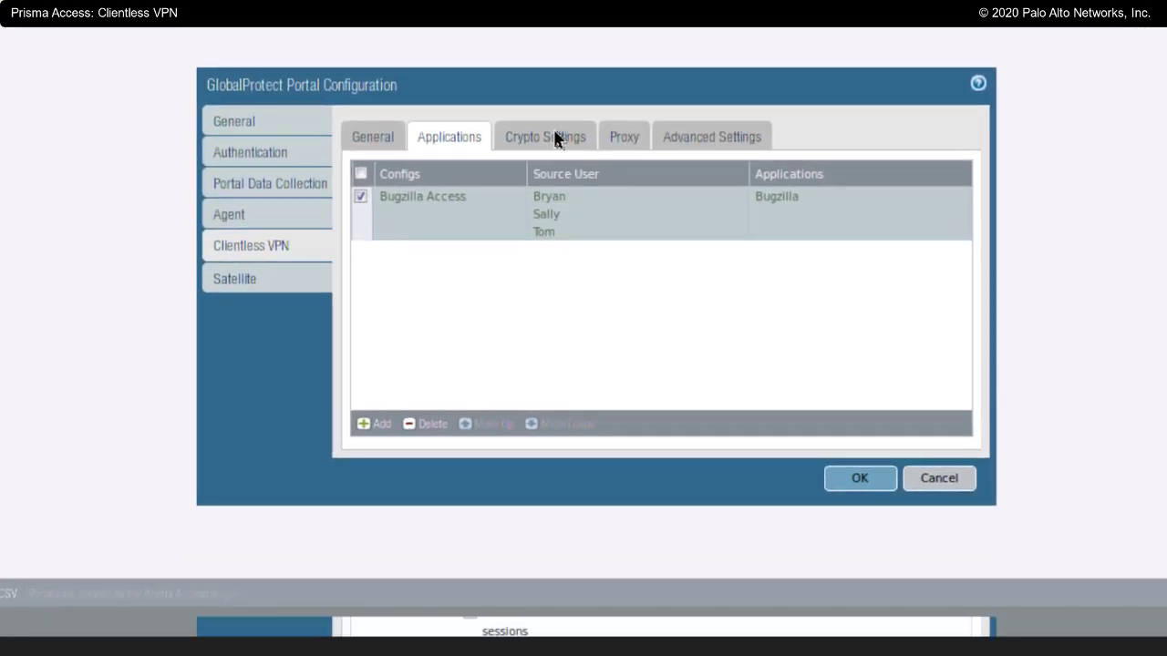
Review the portal's clientless VPN crypto settings (TLSv1.0 minimum) and empty proxy list.
click(554, 136)
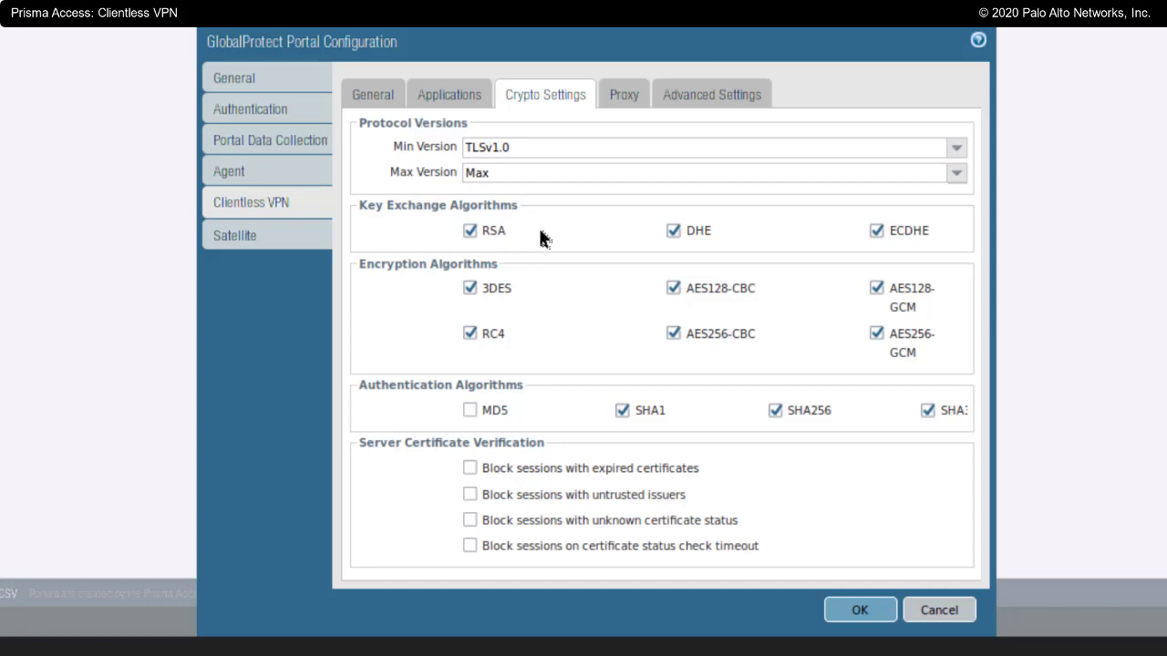
click(633, 107)
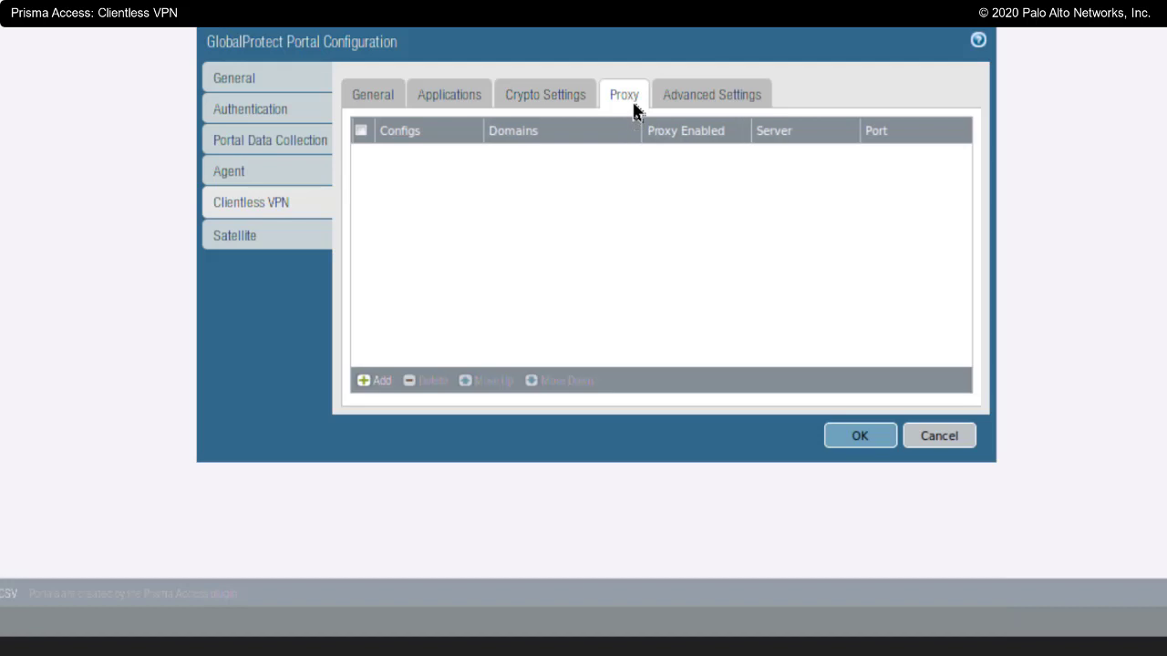